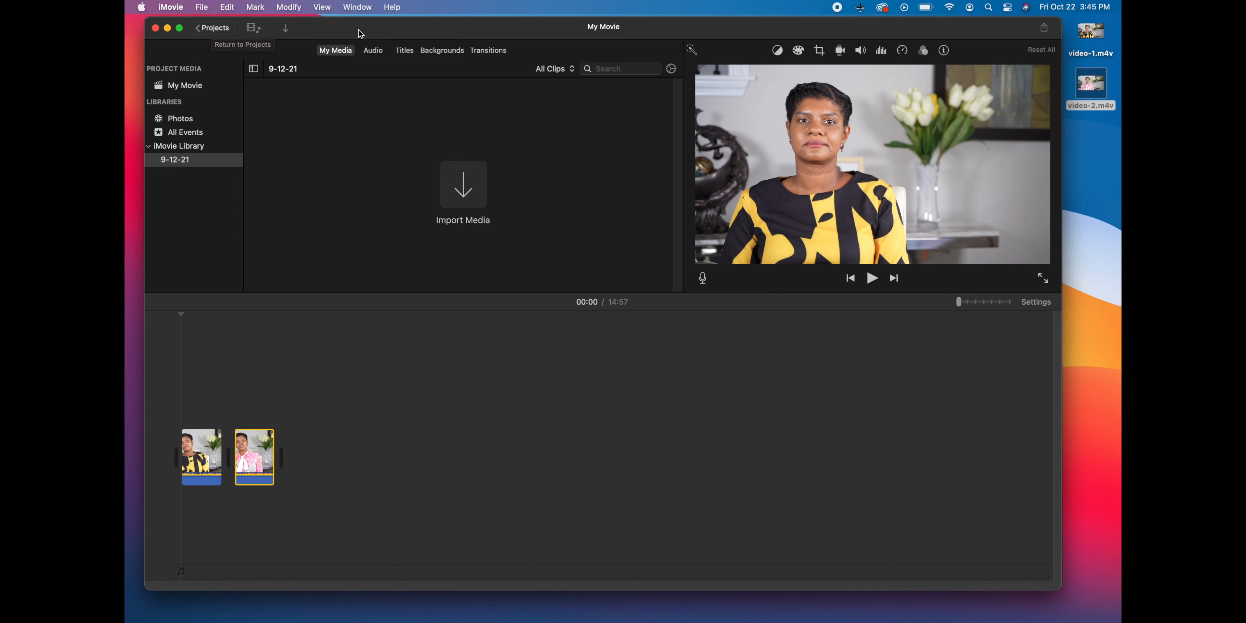
Return to the projects overview, saving the current movie under the name My_First_movie.
click(212, 30)
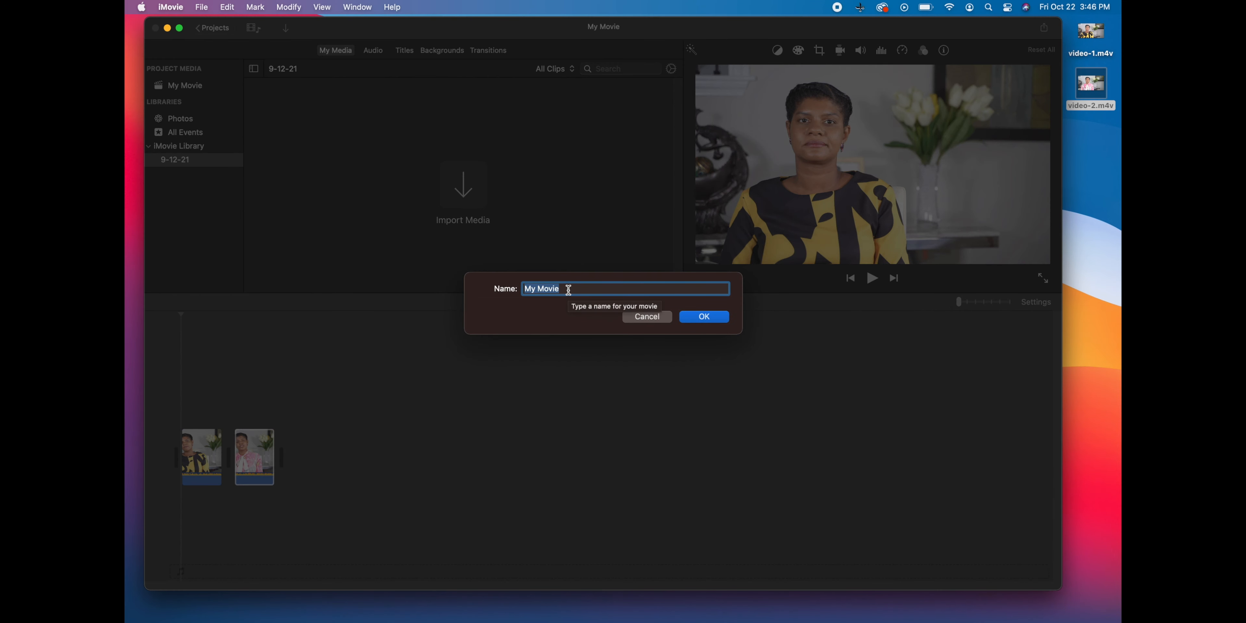
text(M)
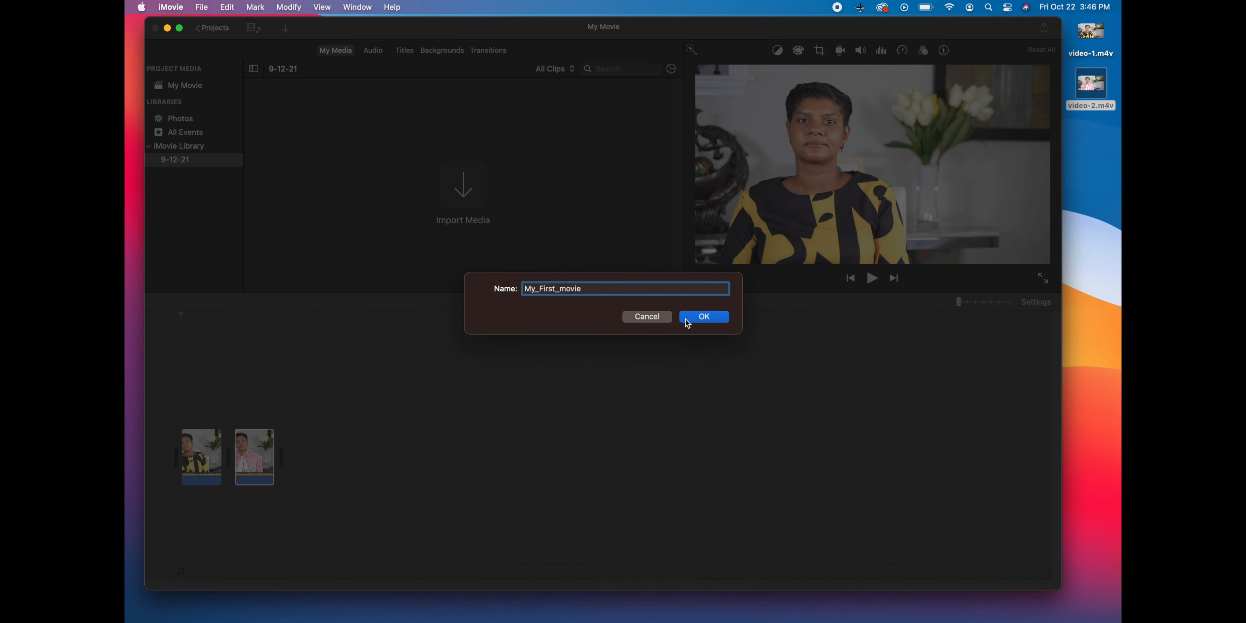
click(705, 317)
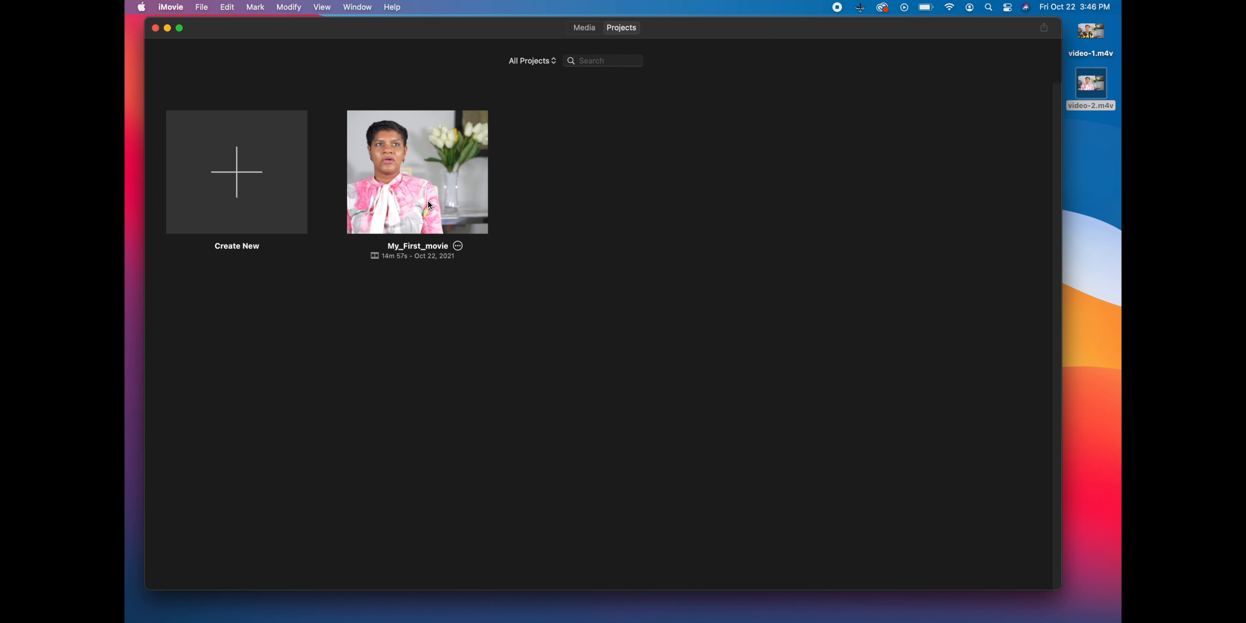
Reopen the My_First_movie project and show its own project media.
click(156, 28)
double_click(425, 188)
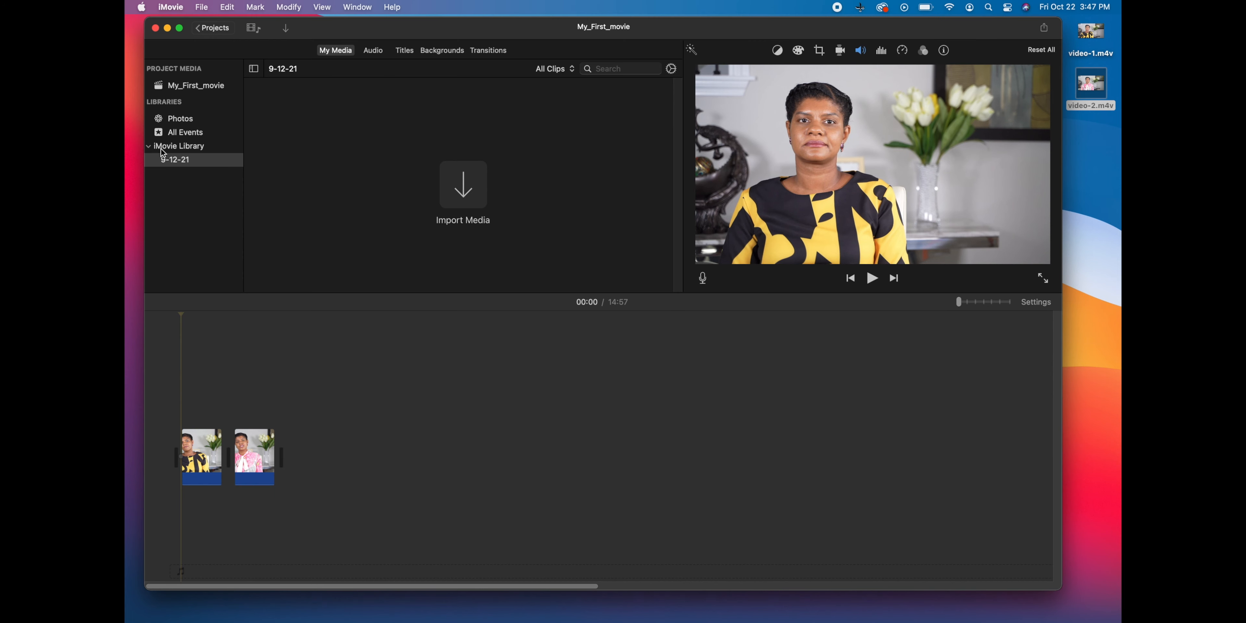
click(183, 90)
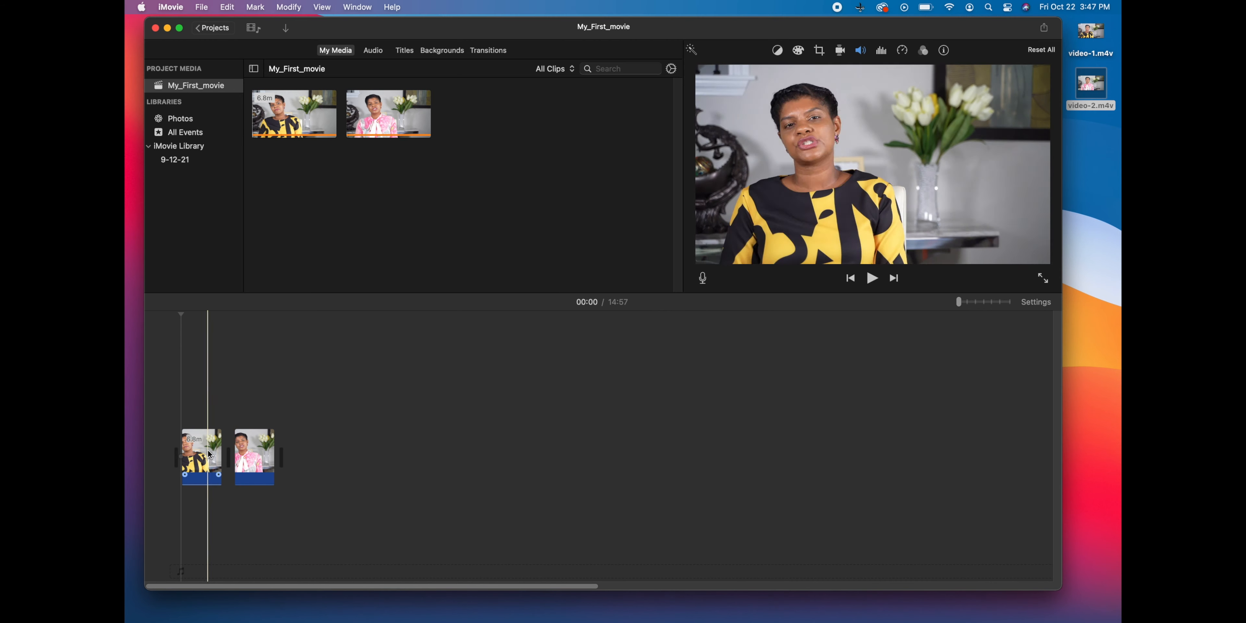
Select the first clip and enlarge the timeline so its individual frames show from the clip's beginning.
click(193, 440)
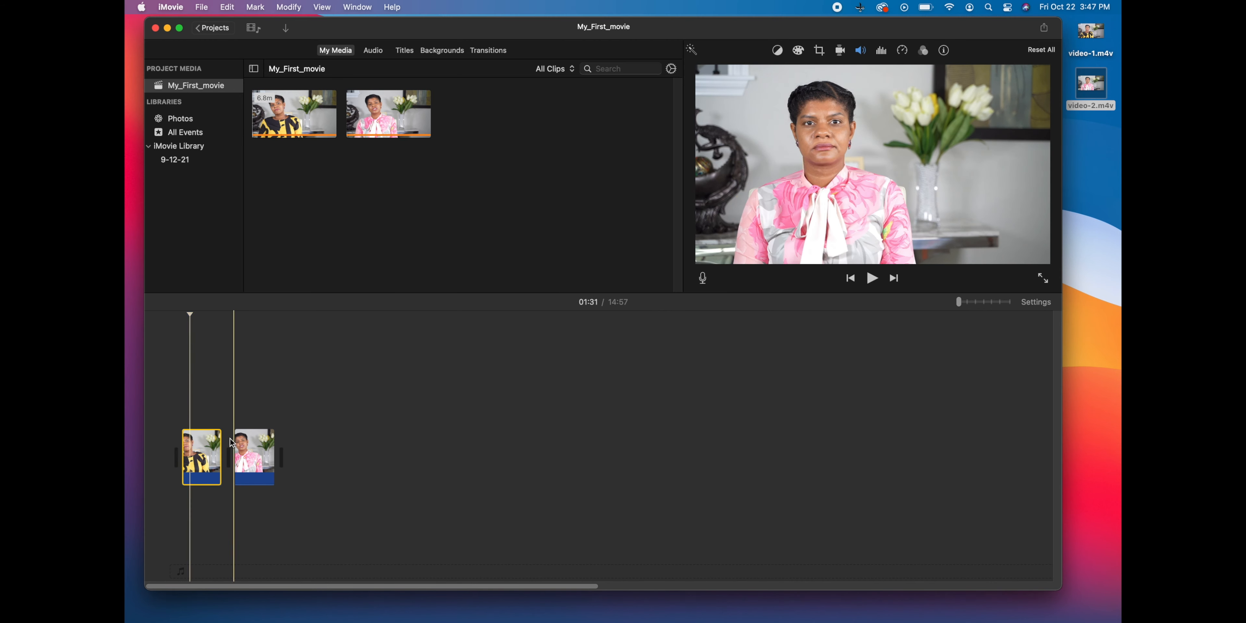
click(196, 453)
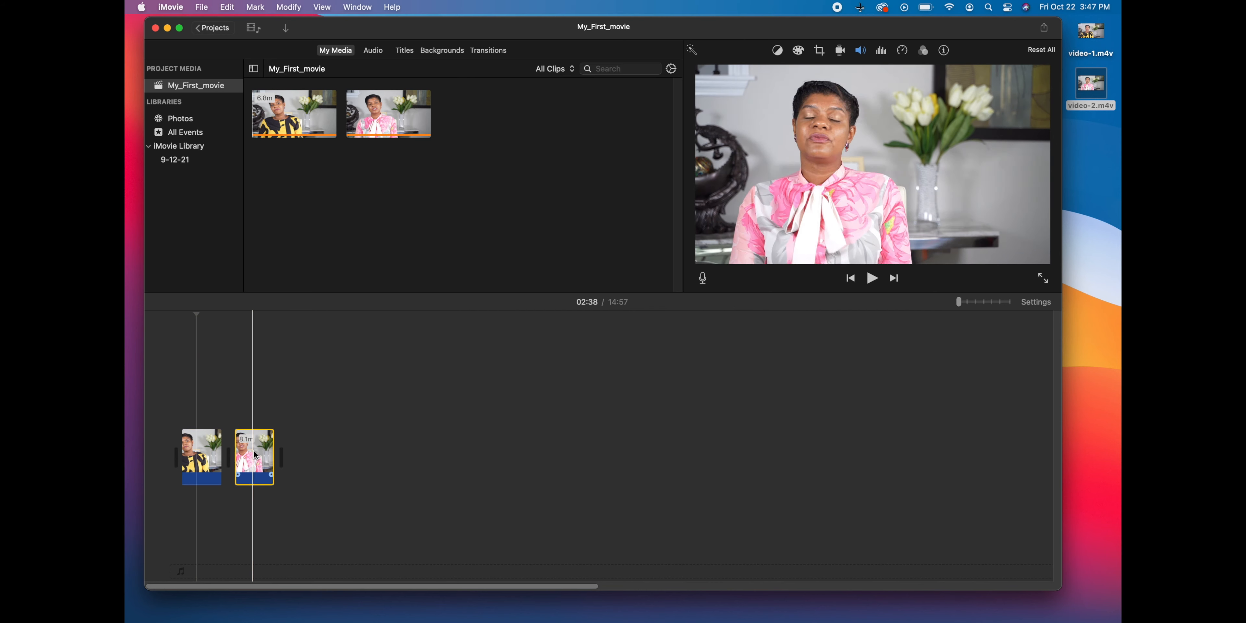
click(201, 455)
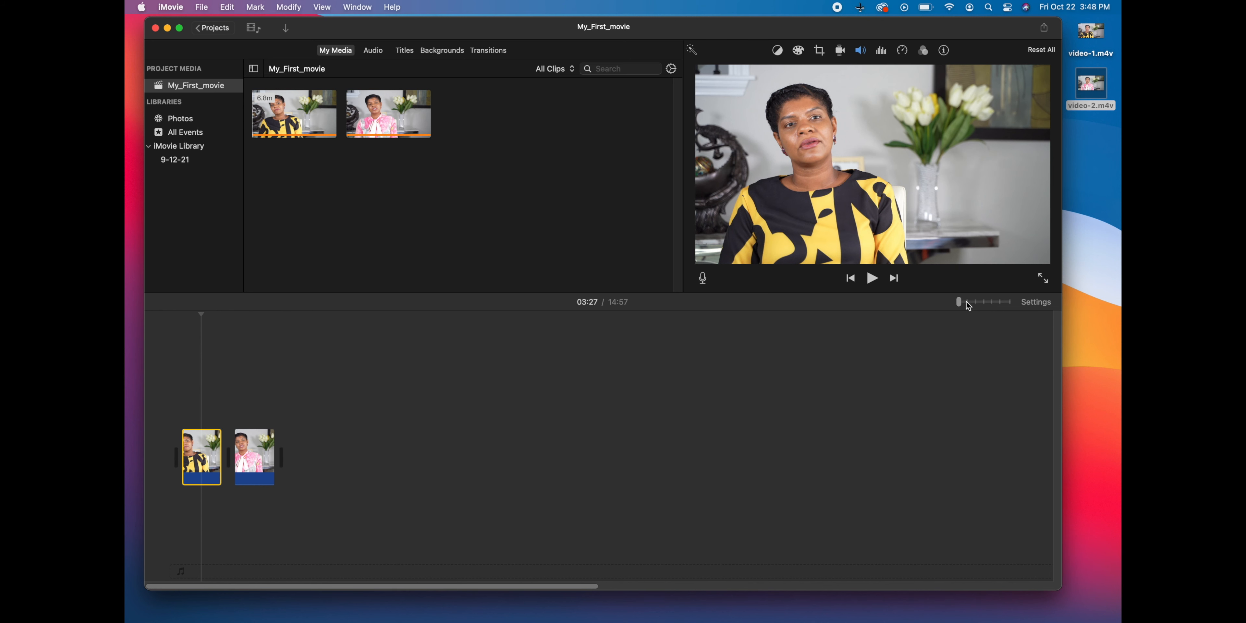
click(982, 303)
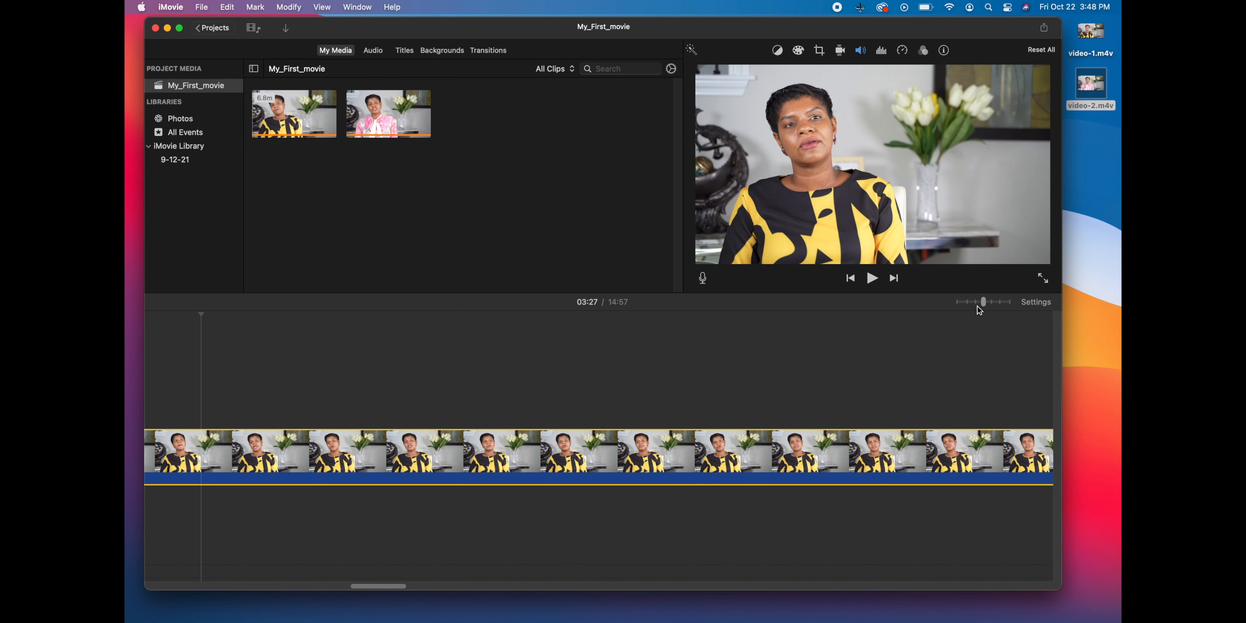
mouse_move(982, 303)
mouse_down()
mouse_move(952, 306)
mouse_move(983, 303)
mouse_up()
drag(376, 588, 139, 598)
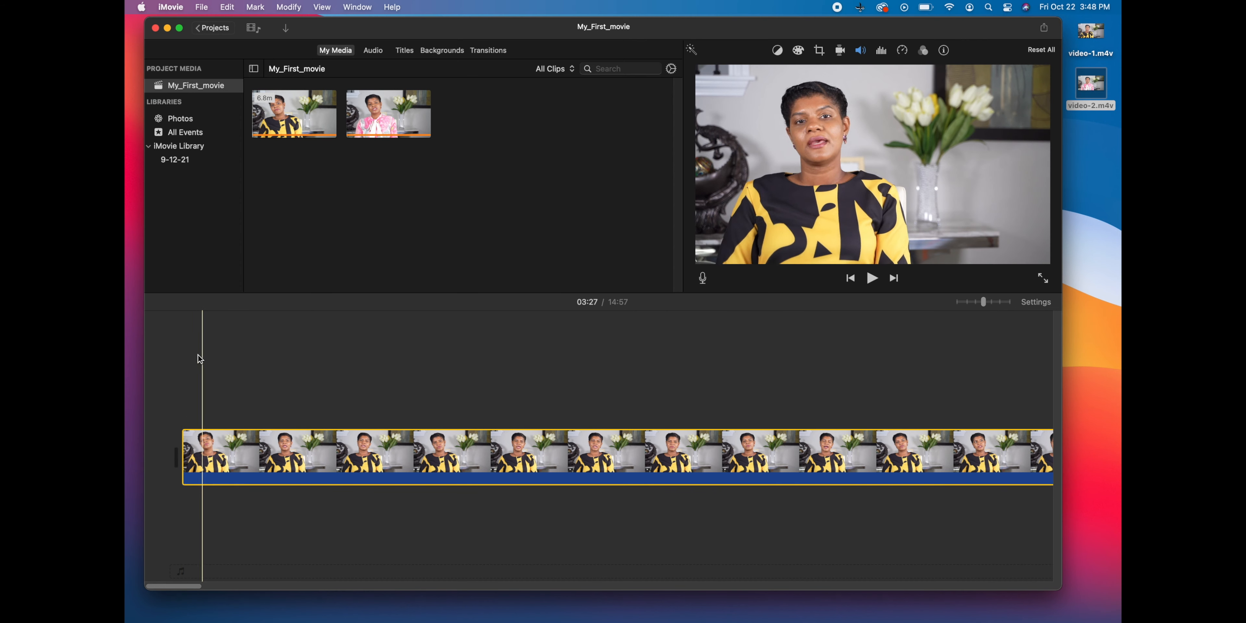
Move the playhead to several points in the first clip, including 00:07 and 00:17, and return it to 00:00.
click(178, 385)
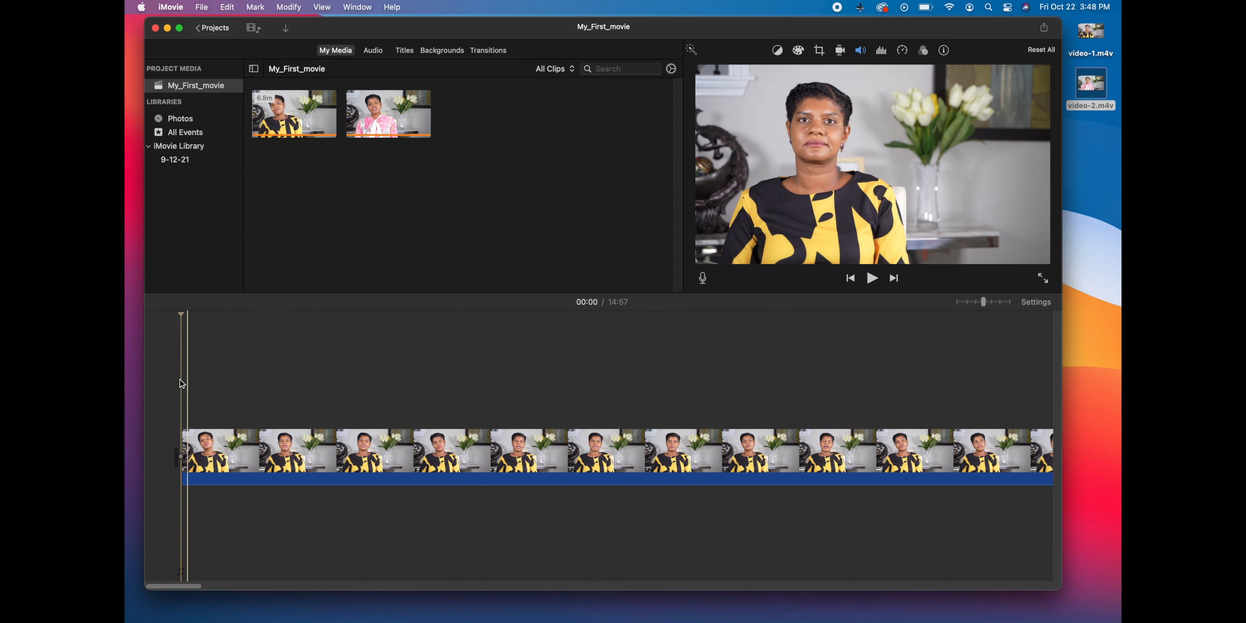
click(296, 395)
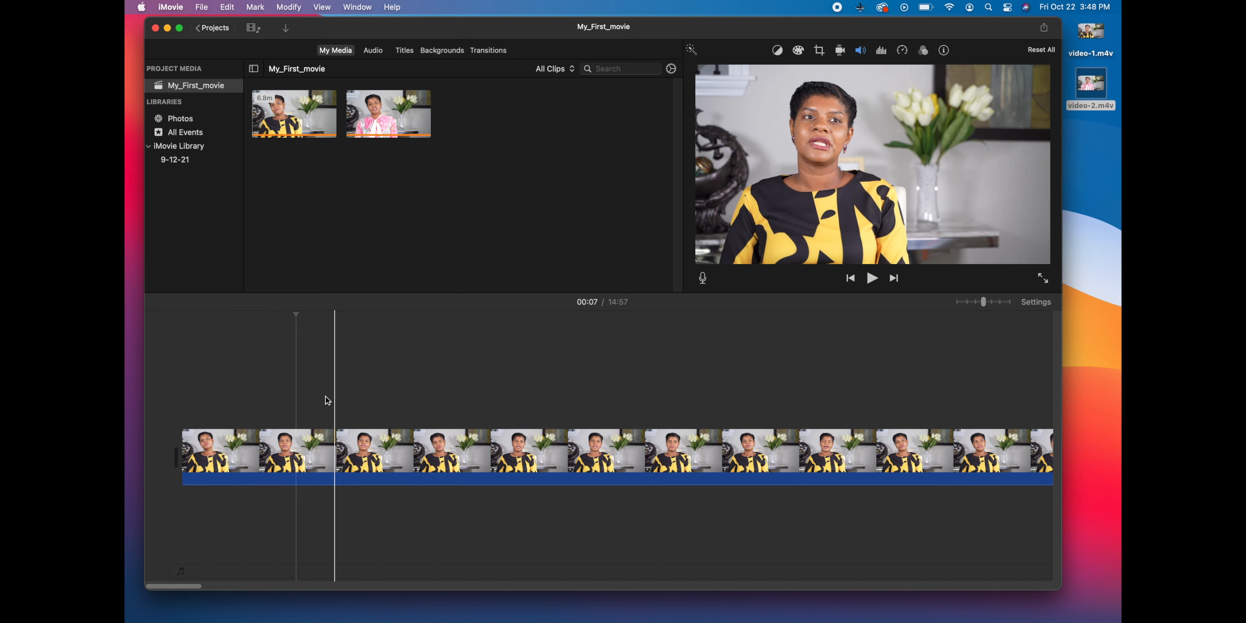
click(358, 385)
click(450, 392)
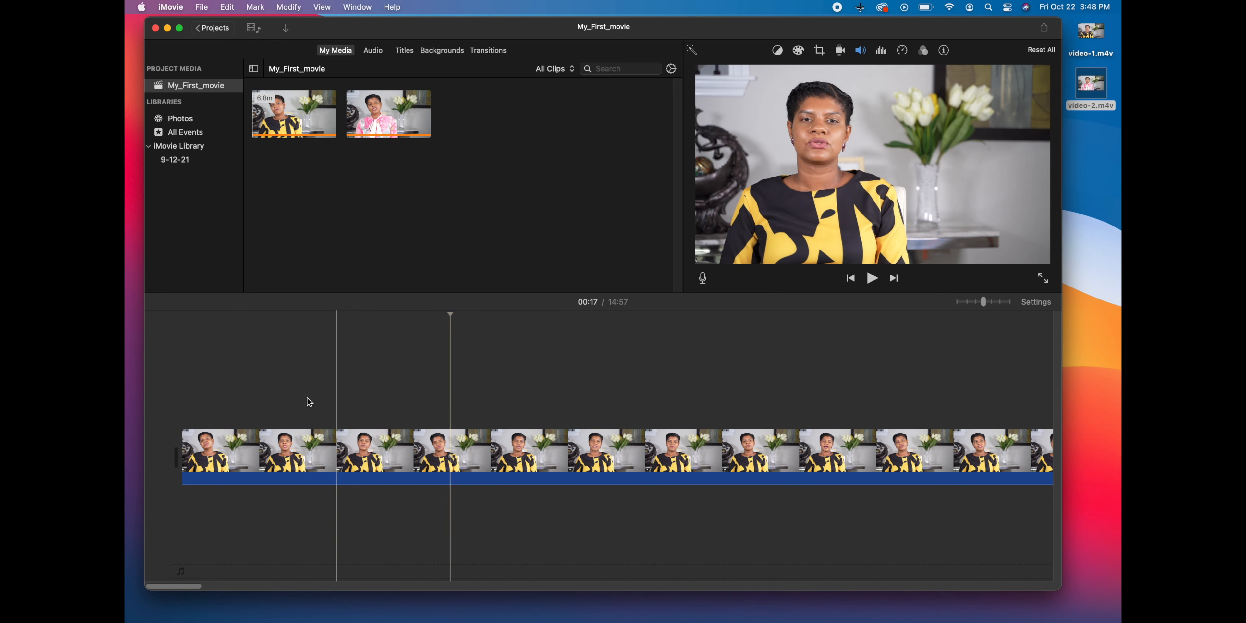
click(181, 377)
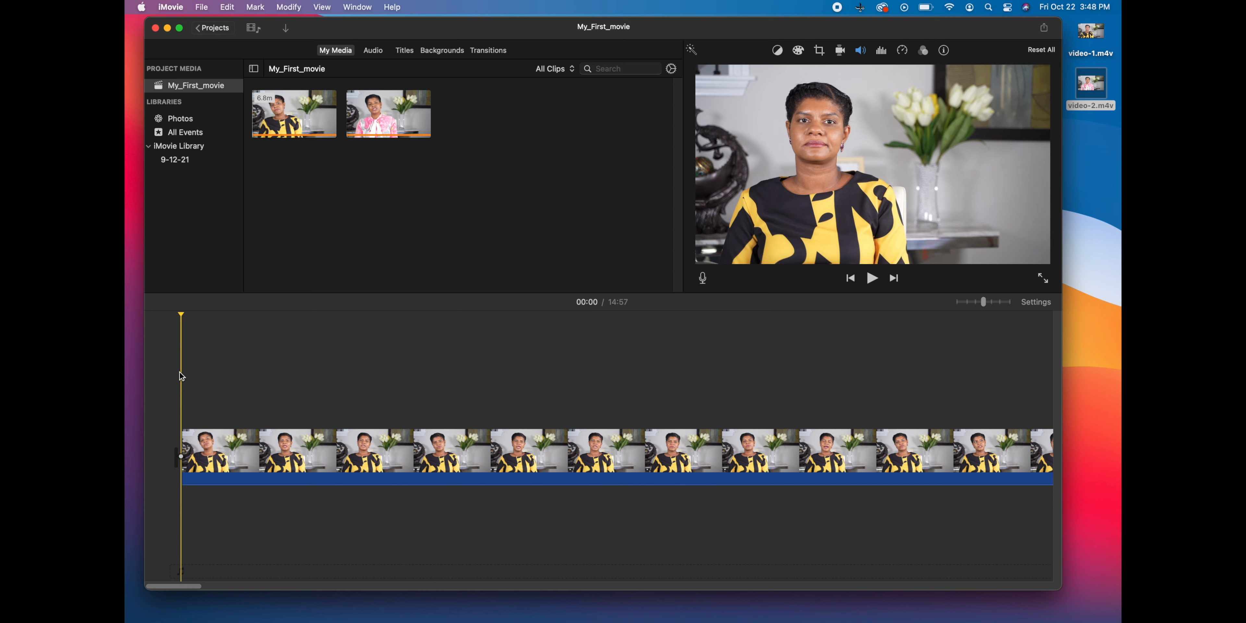
Preview the opening seconds of the movie, starting and pausing playback several times.
key(space)
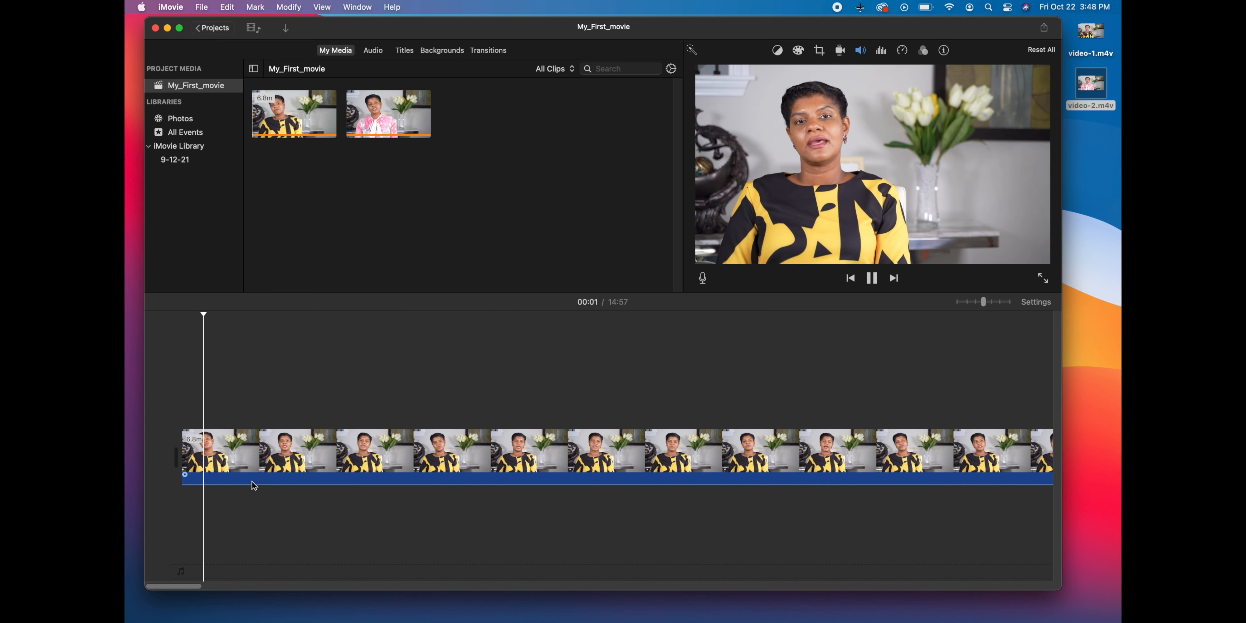
key(space)
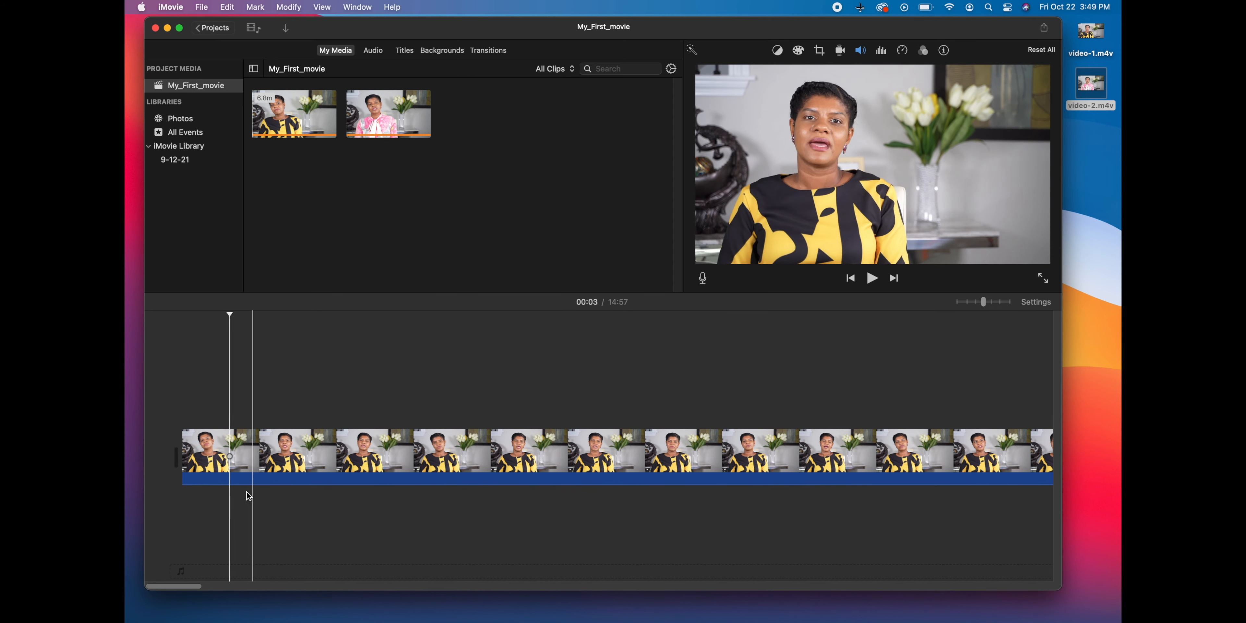
key(space)
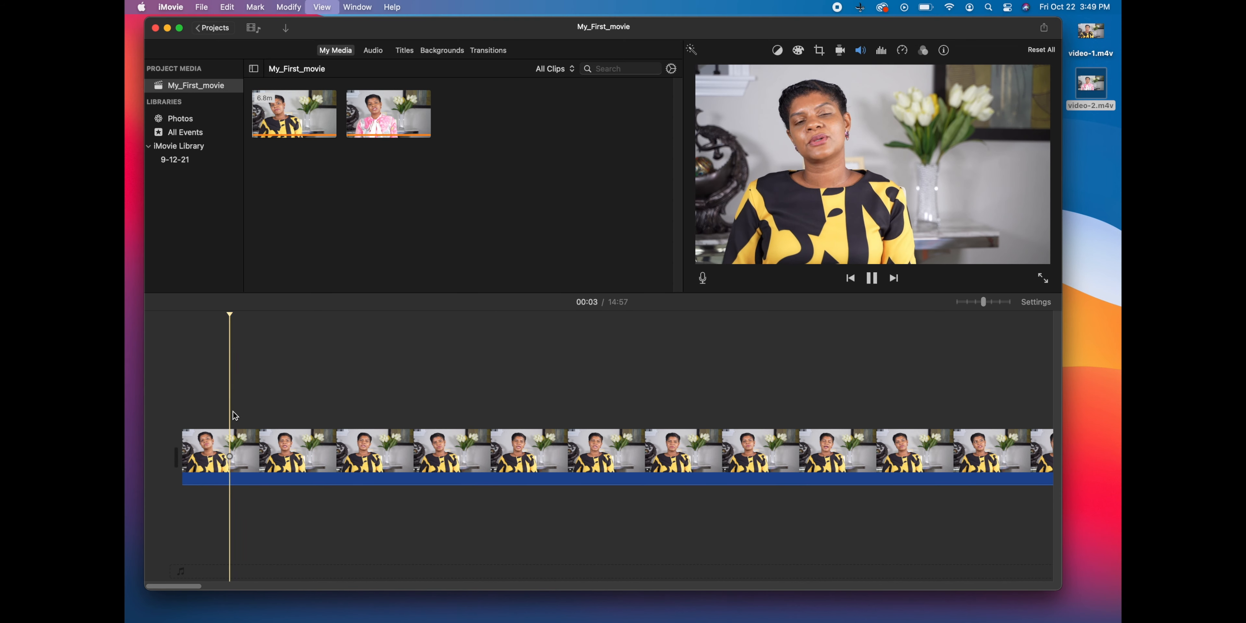
key(space)
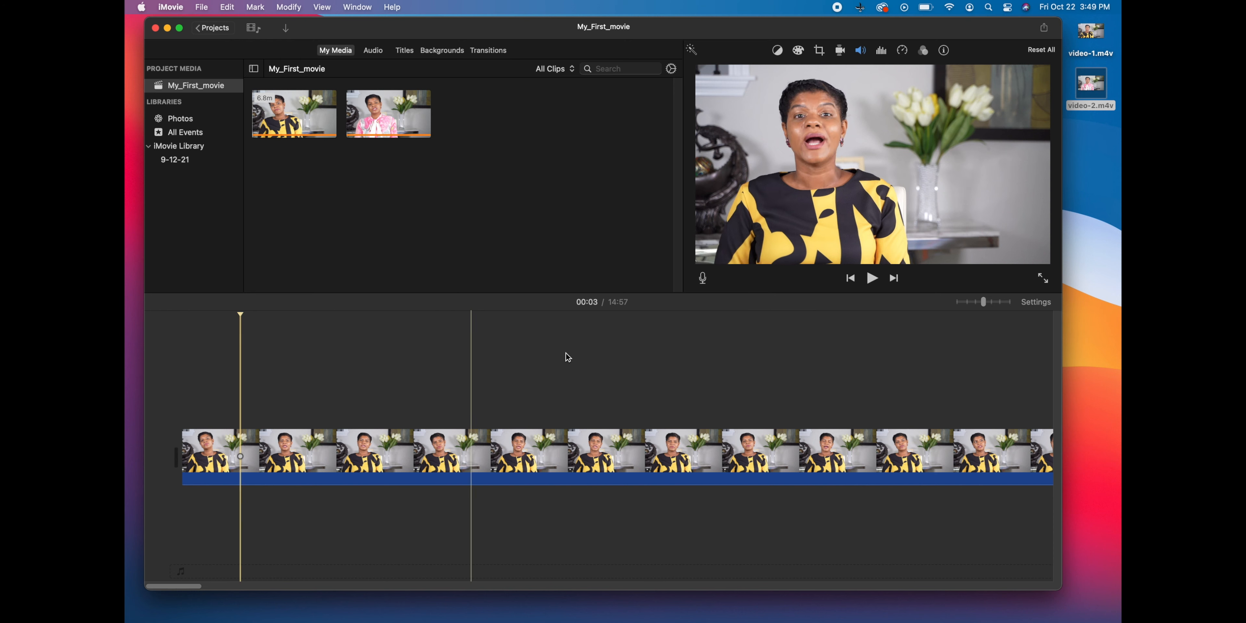
click(873, 278)
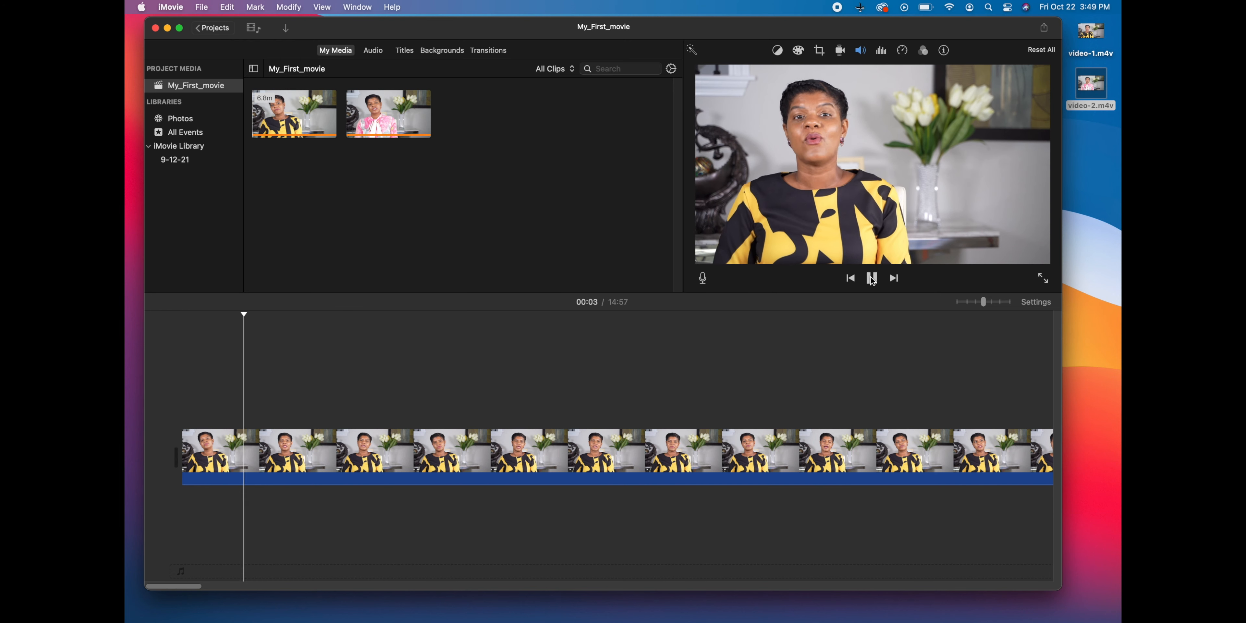
click(872, 279)
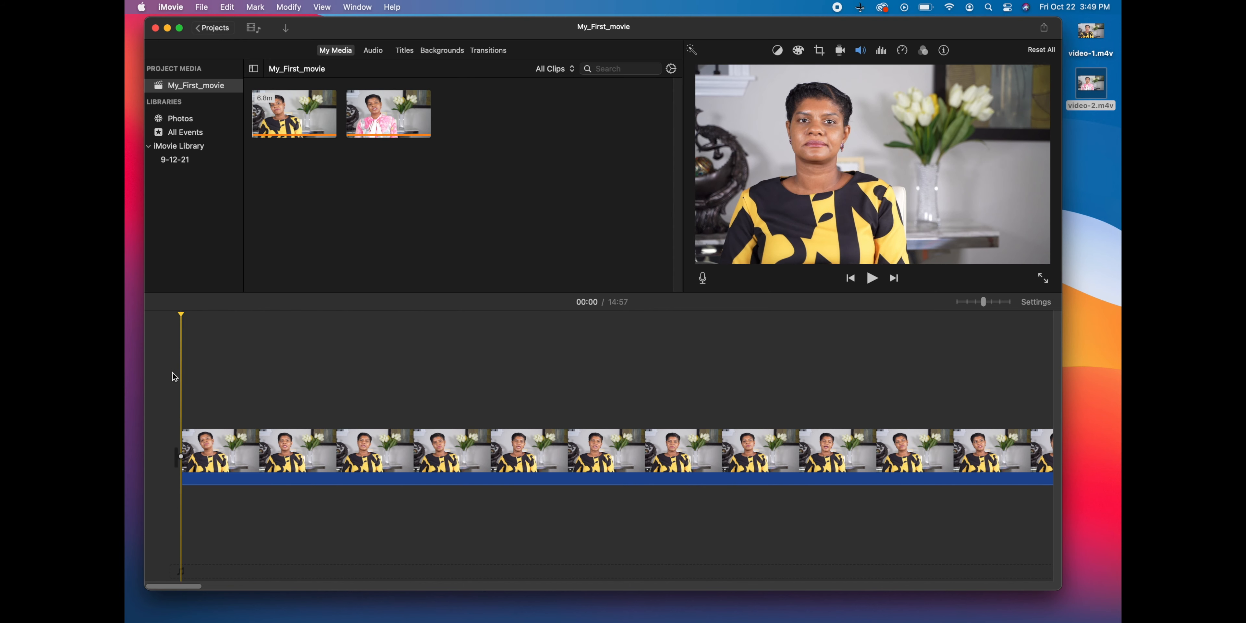
key(space)
Split the first clip at 00:09.
click(340, 448)
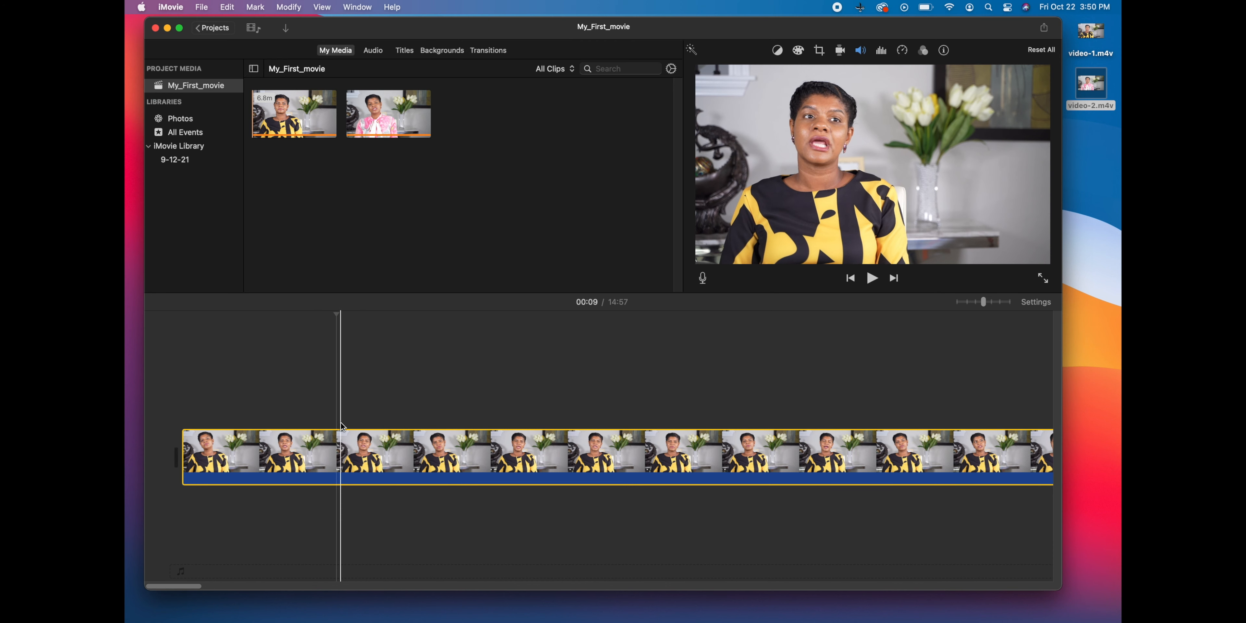
click(338, 442)
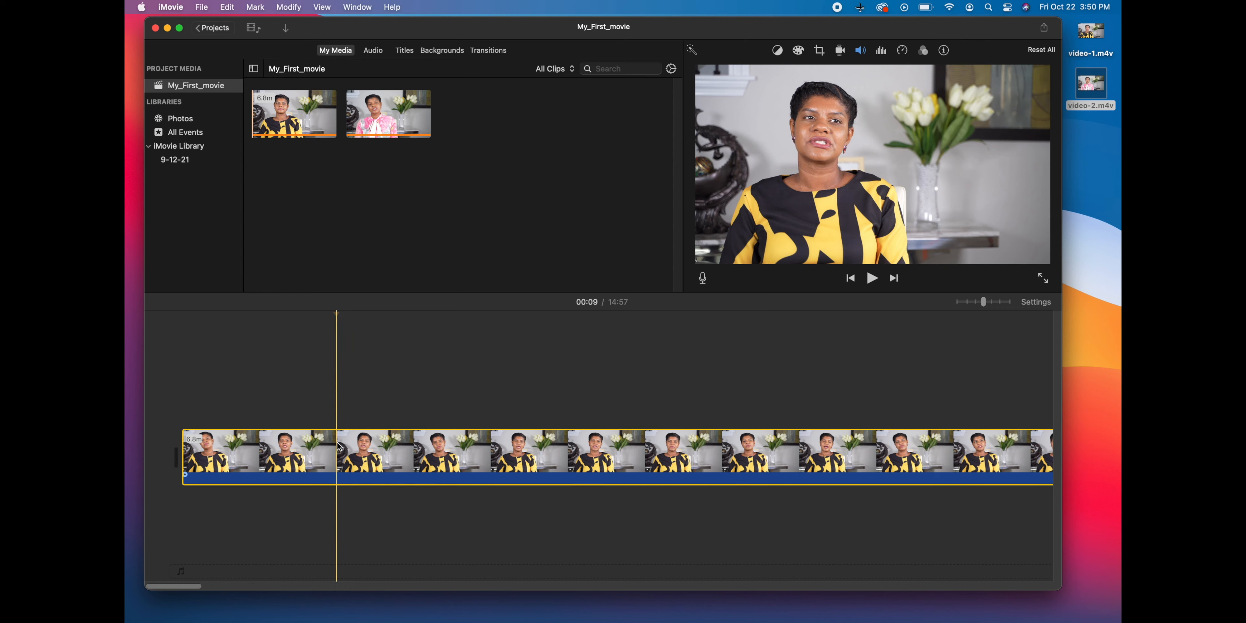
right_click(338, 445)
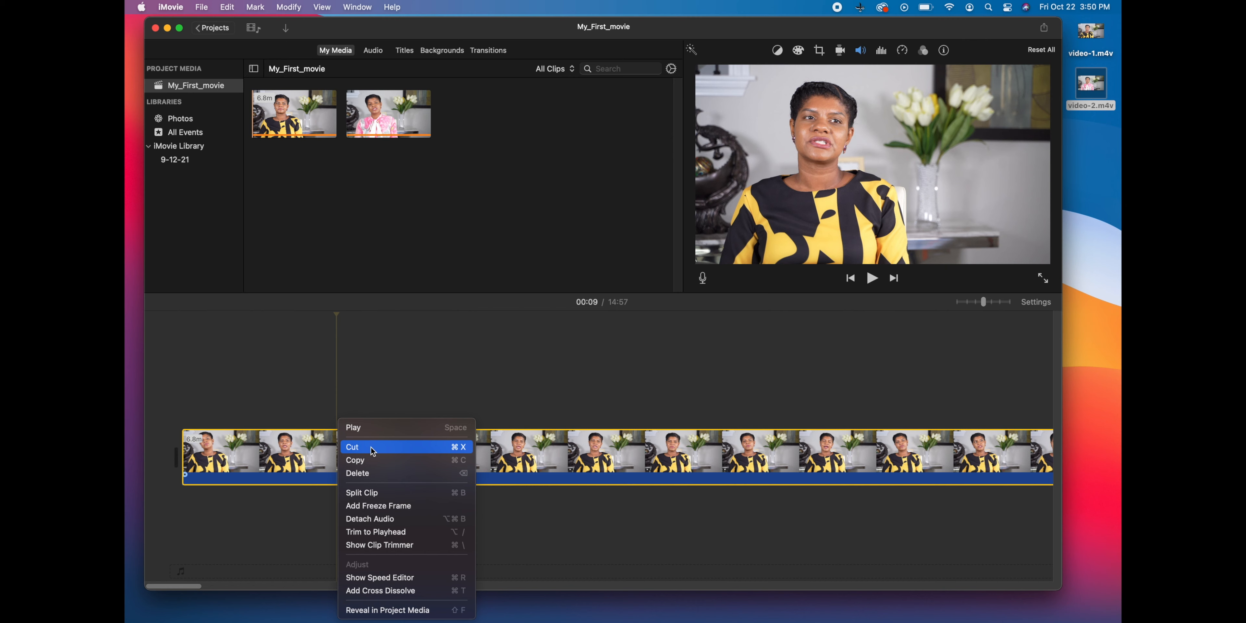
click(376, 496)
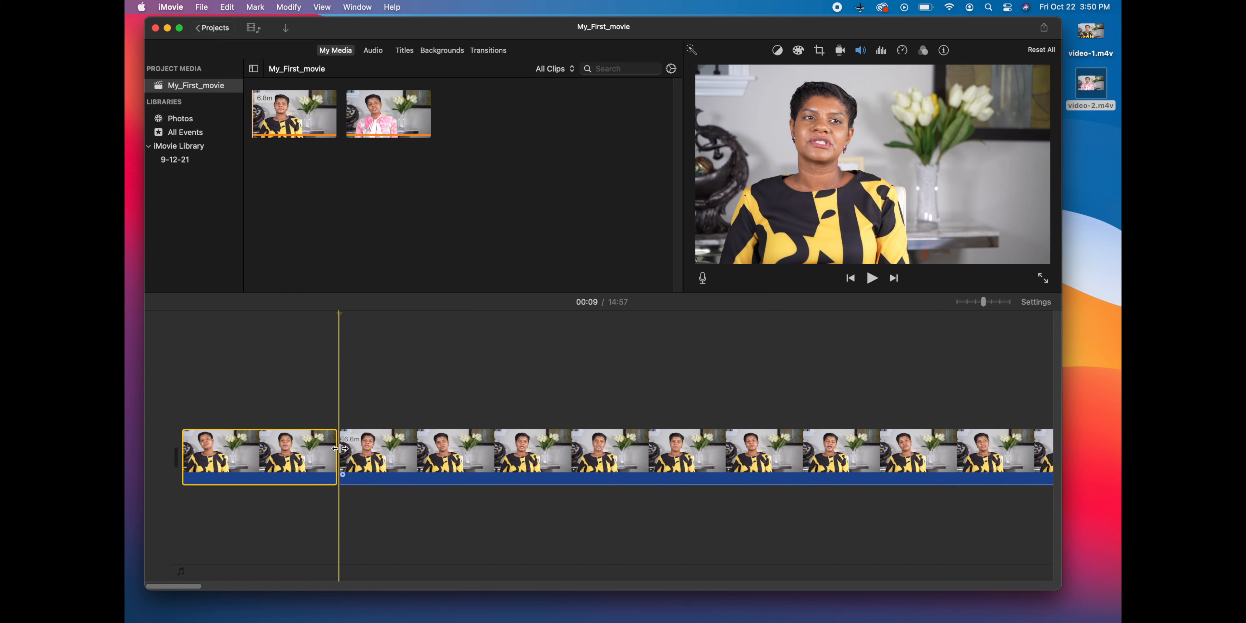
Split the remaining part of the first clip at 00:24.
click(571, 457)
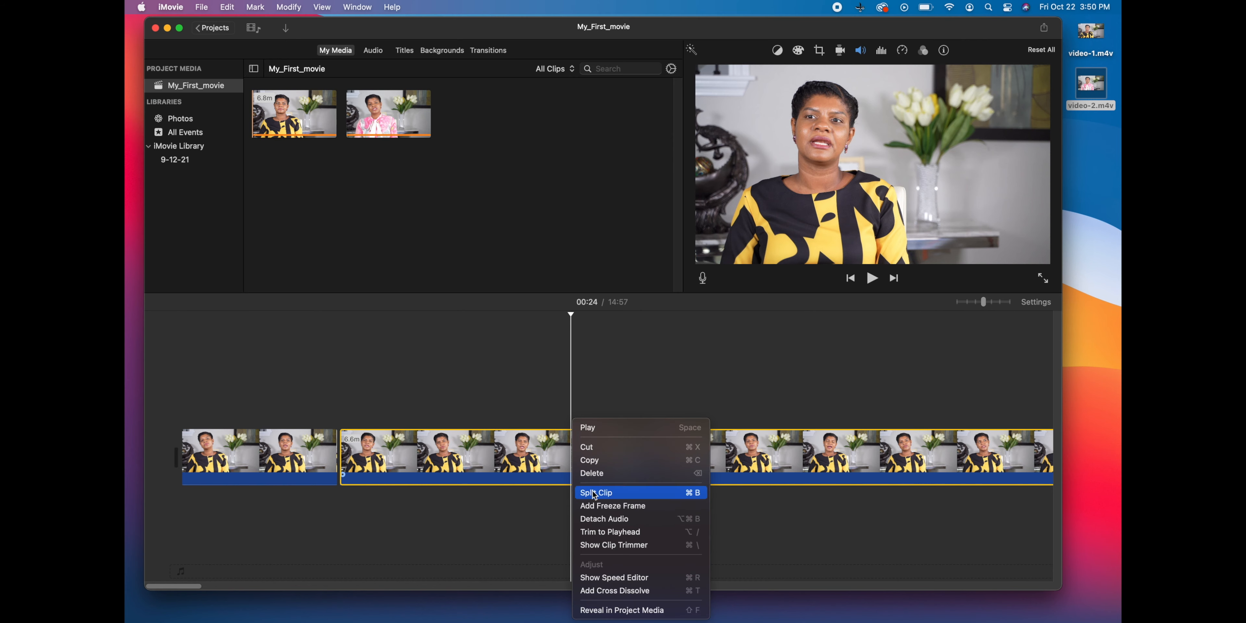
click(551, 500)
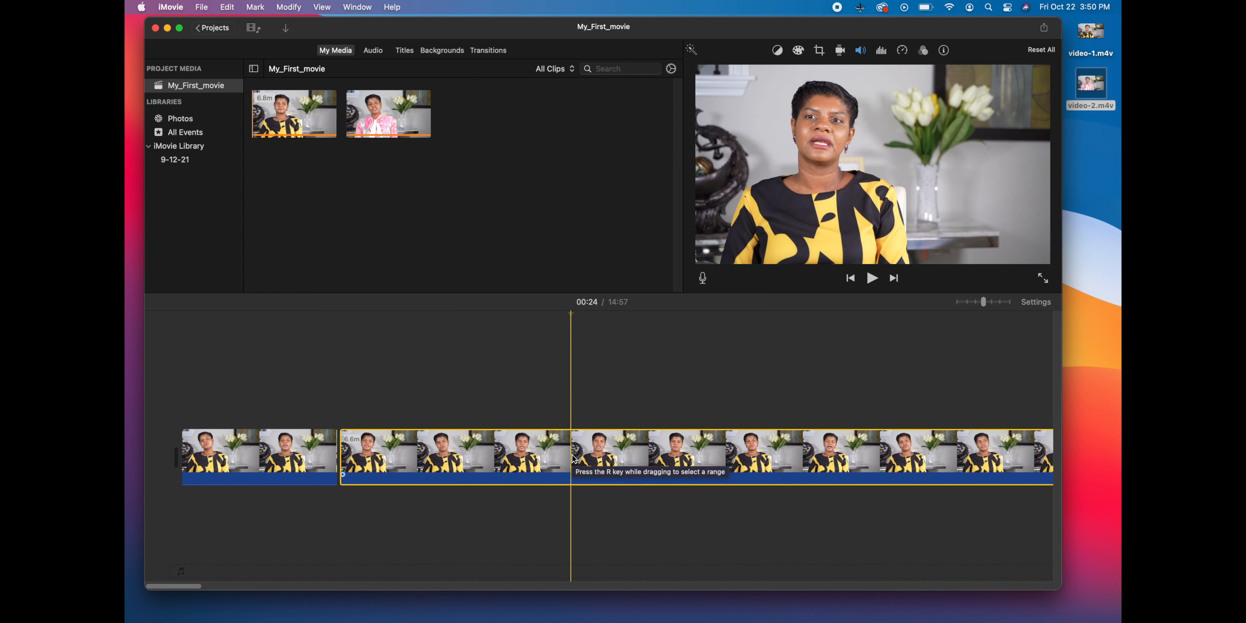
key(super+b)
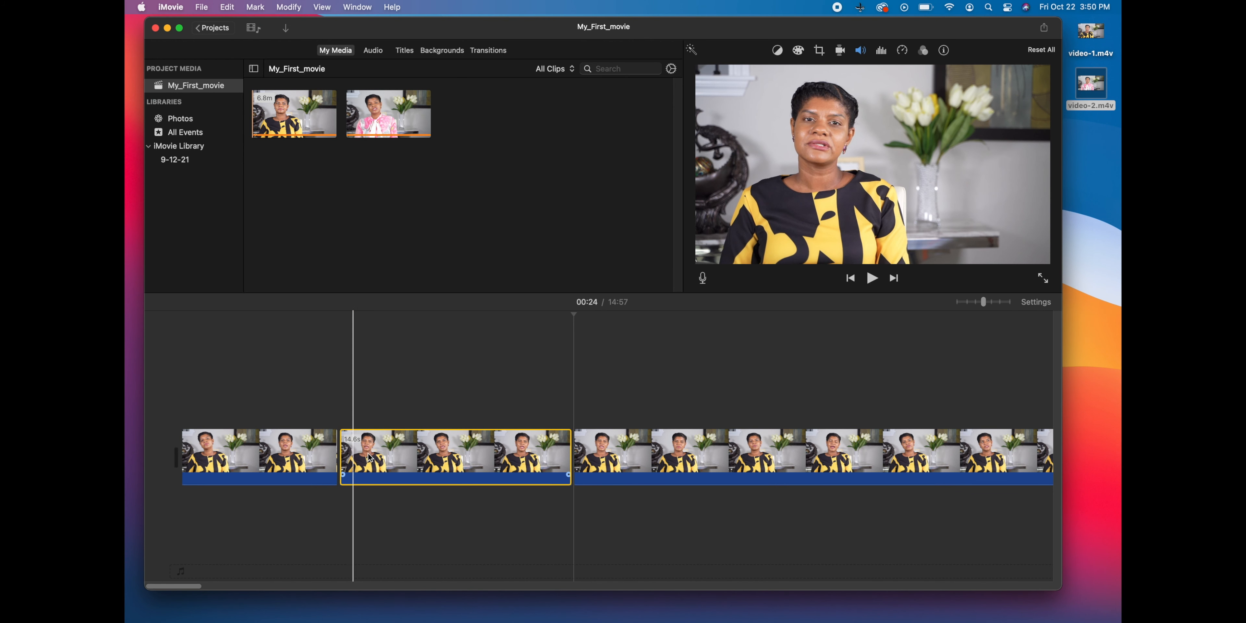
Try deleting the middle segment between 00:09 and 00:24, and undo the split at 00:24.
click(451, 460)
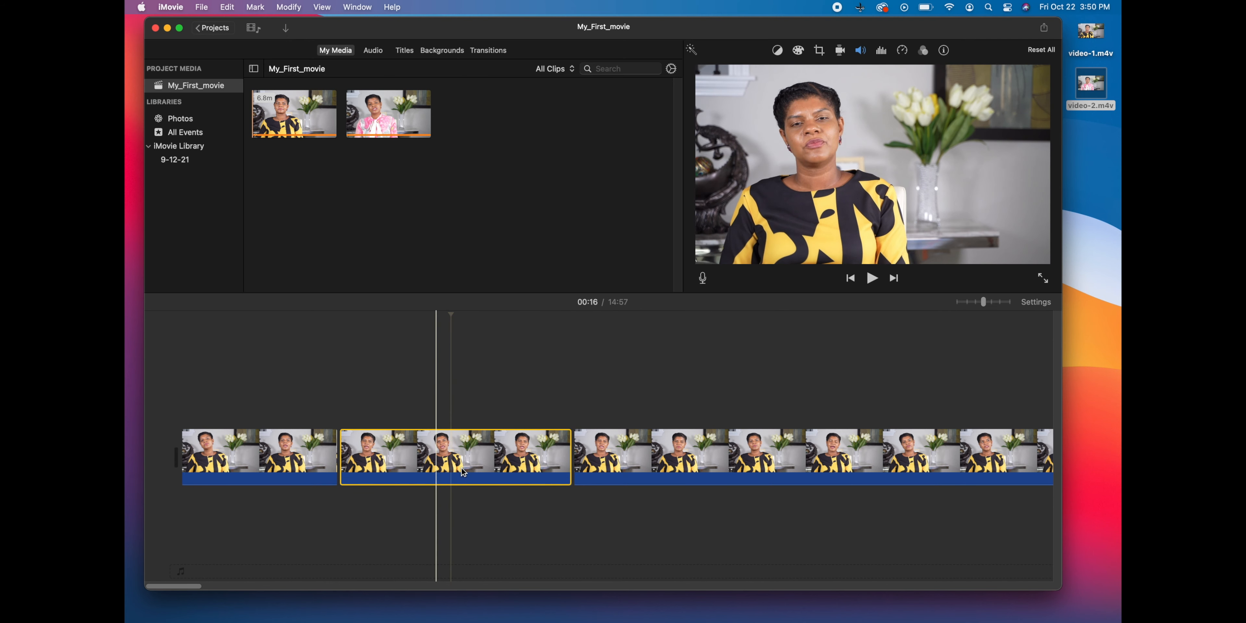
right_click(444, 453)
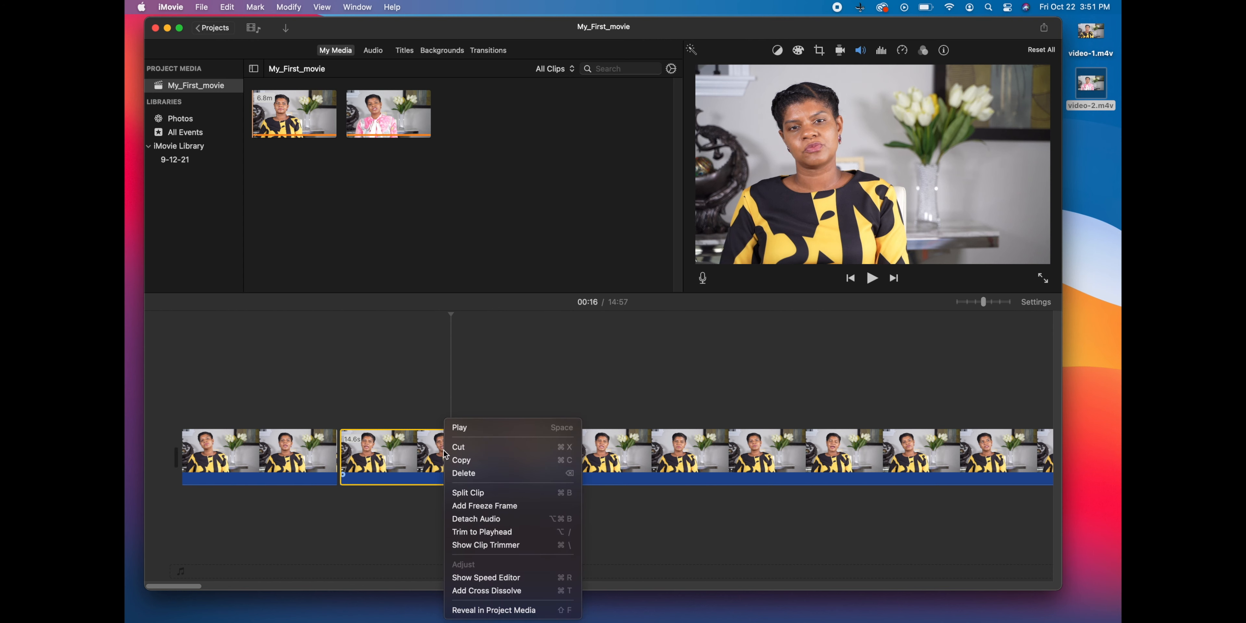
click(464, 474)
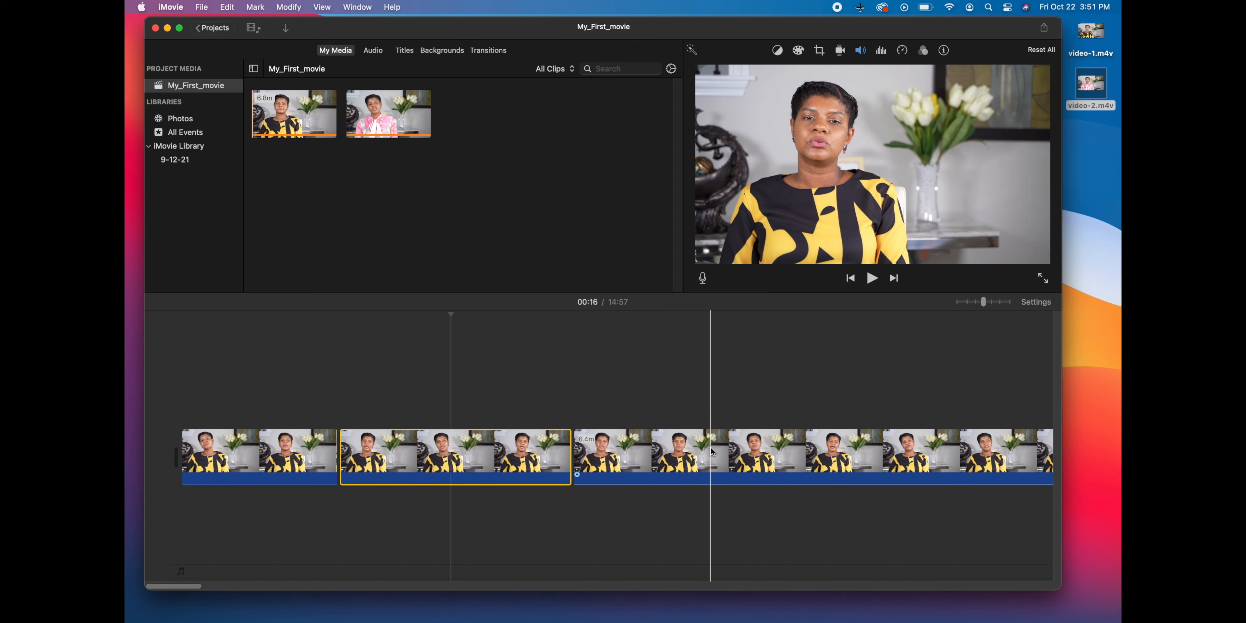
key(Delete)
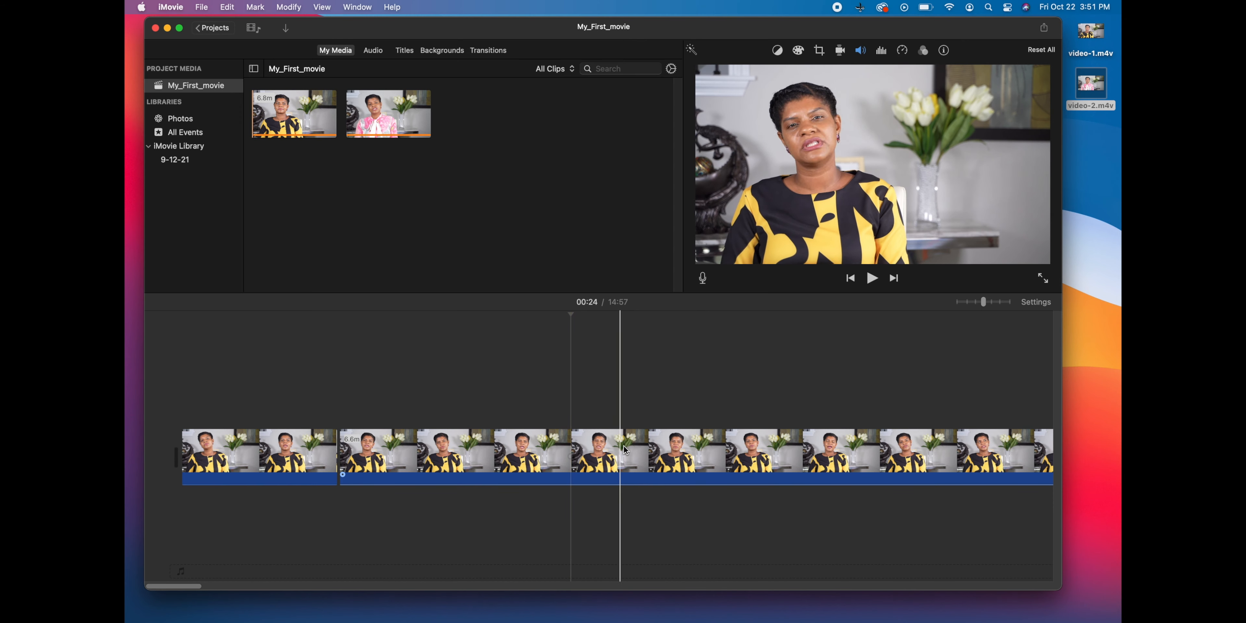
Split the second segment at 00:34.
click(727, 452)
click(727, 452)
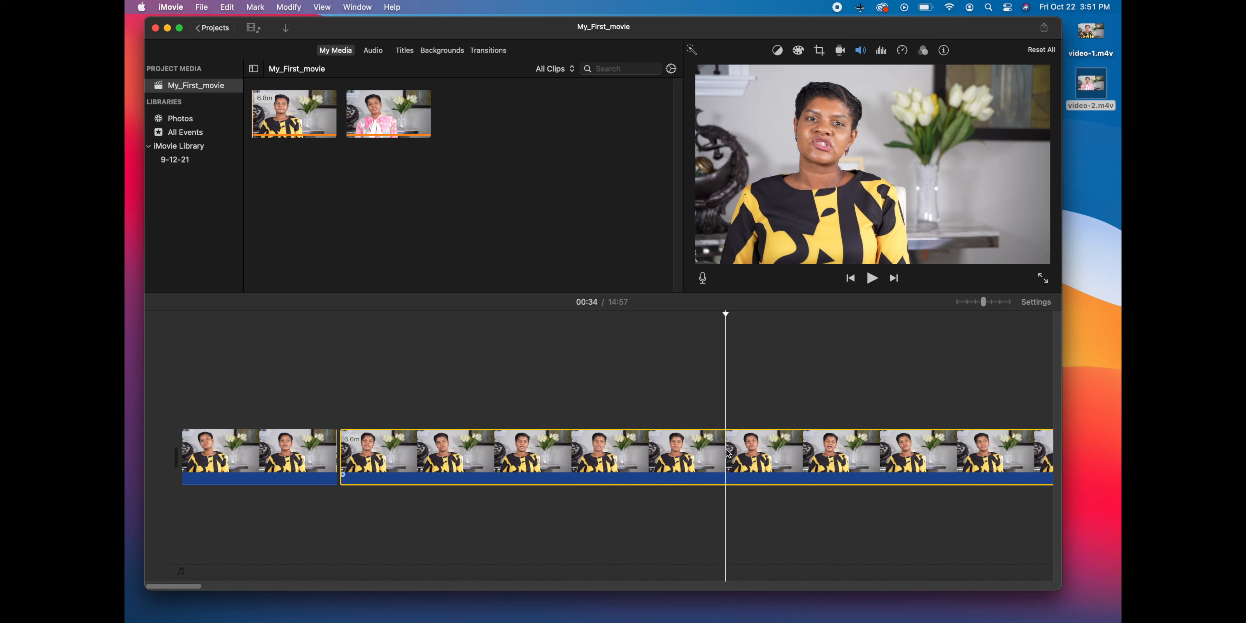
key(super+b)
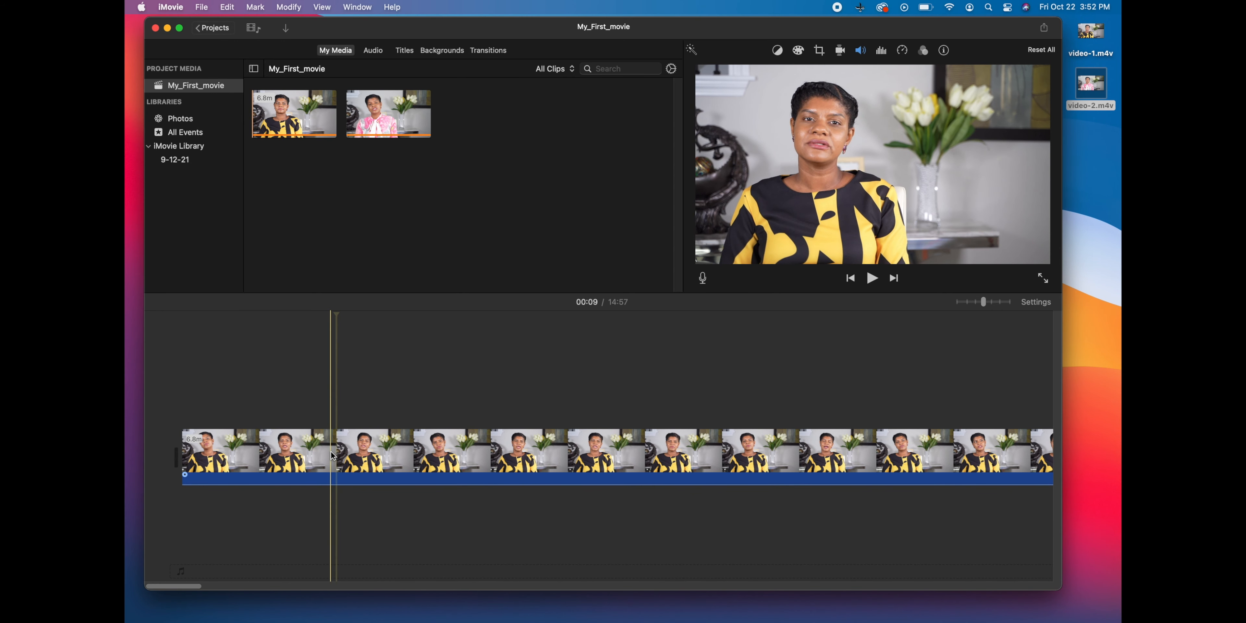
Select the rejoined first clip in the timeline.
click(314, 449)
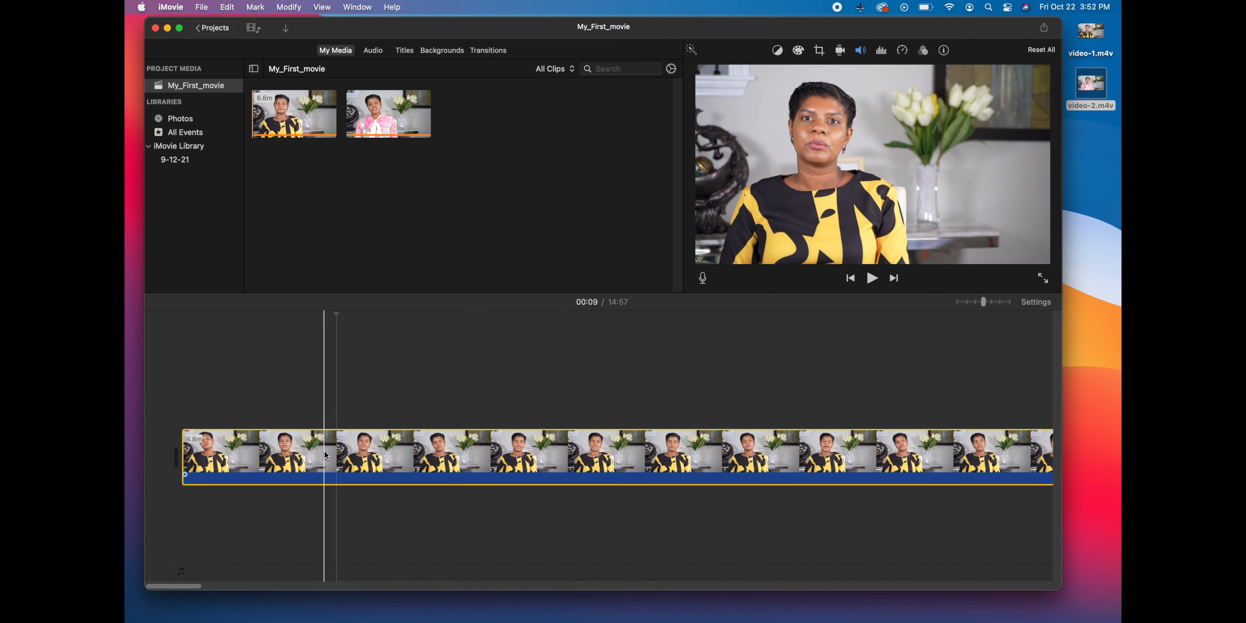